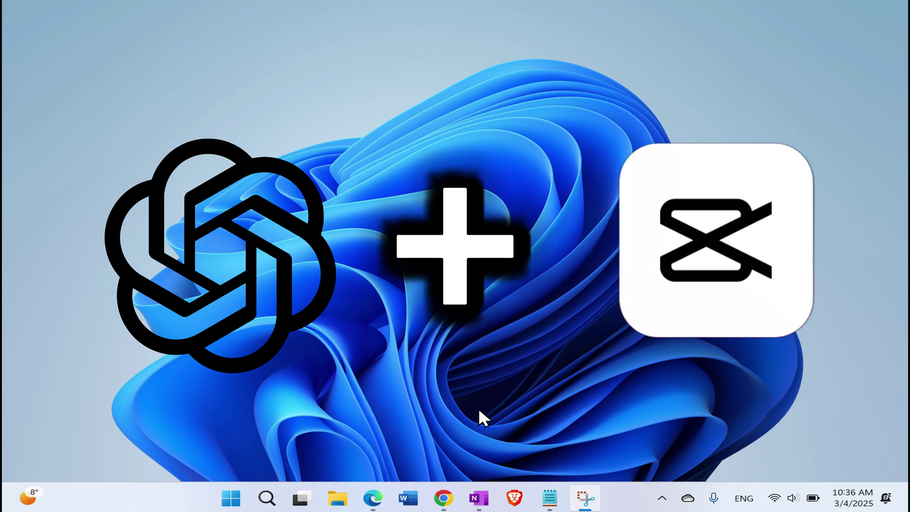
Bring Chrome forward and switch to the ChatGPT new-chat home page tab.
left_click(446, 504)
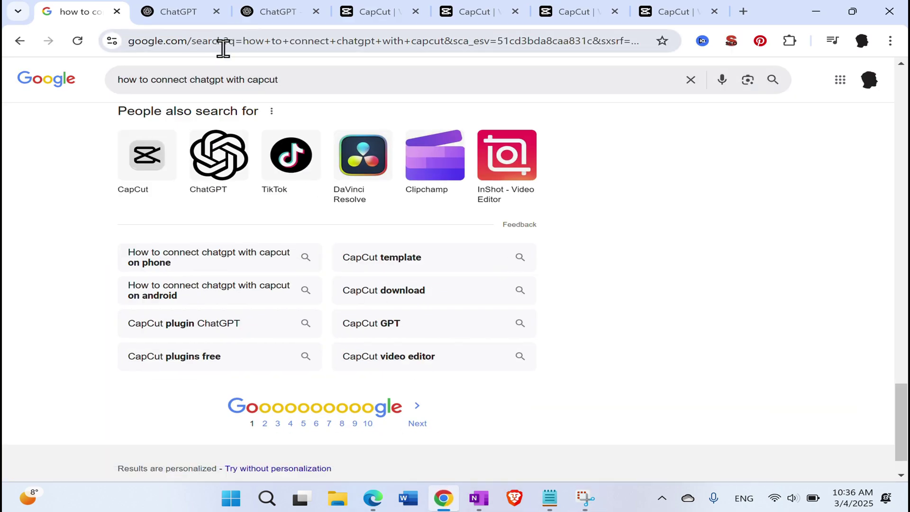
left_click(184, 19)
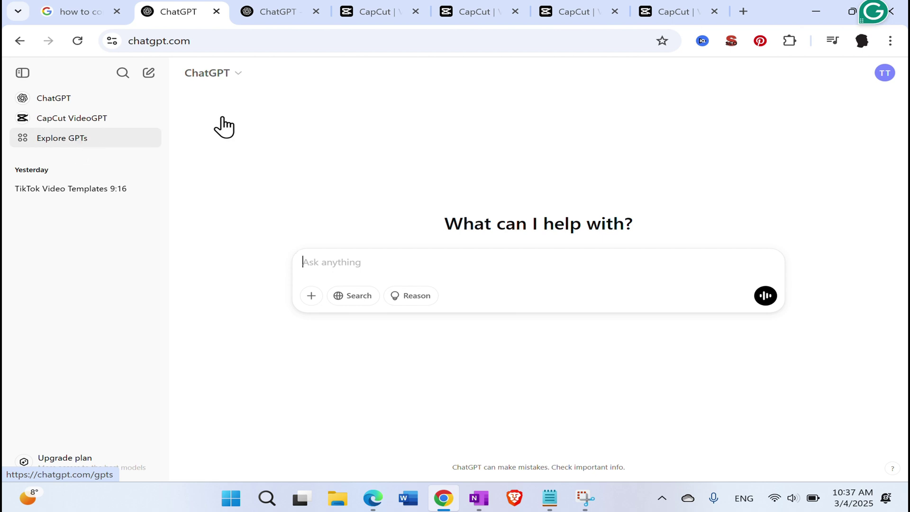
Go to Explore GPTs from the account menu and search 'cap' to list CapCut GPTs.
left_click(882, 76)
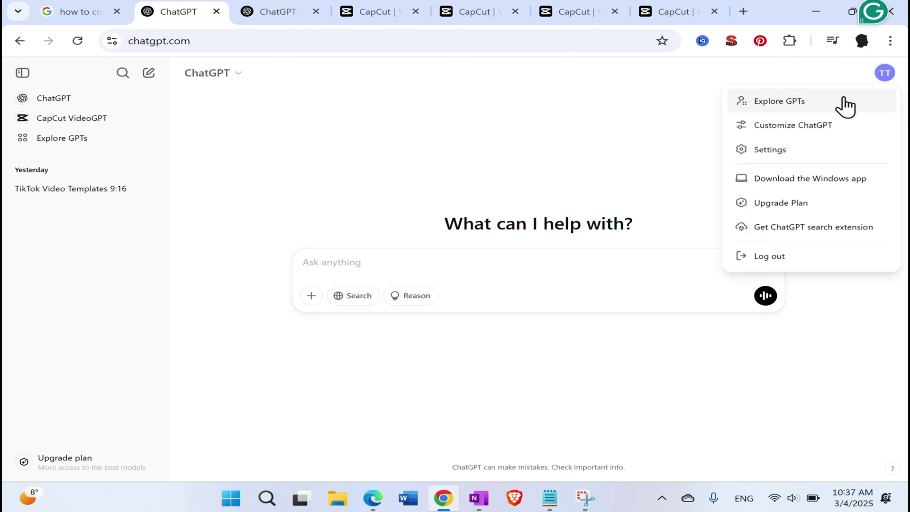
left_click(774, 105)
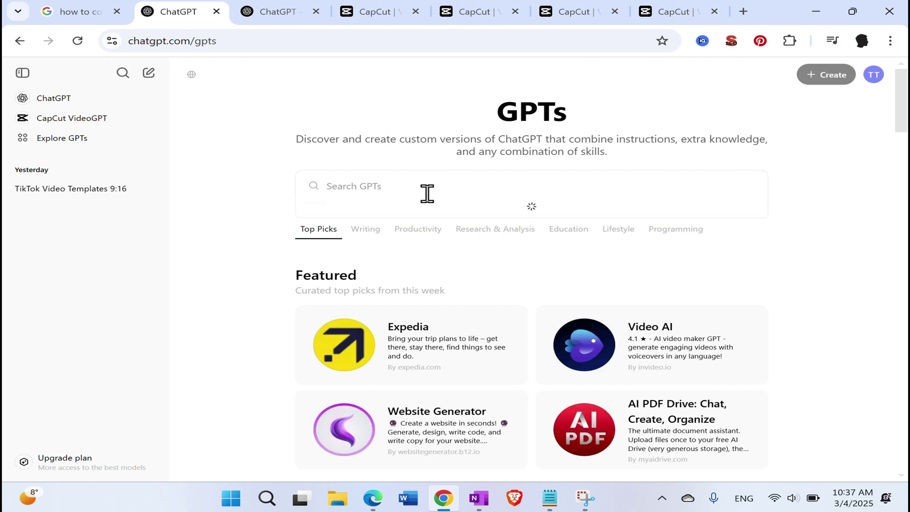
type("capcut")
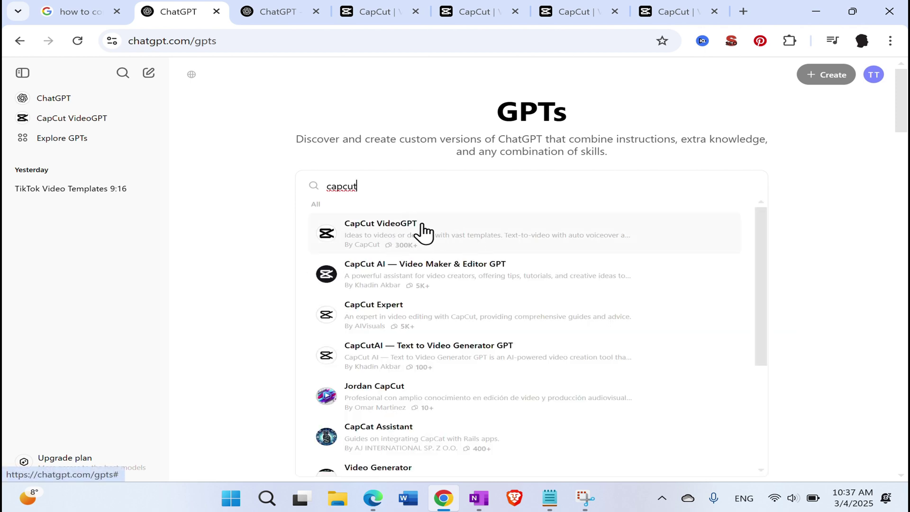
Start a chat with CapCut VideoGPT and go to its 9:16 TikTok templates conversation.
left_click(405, 242)
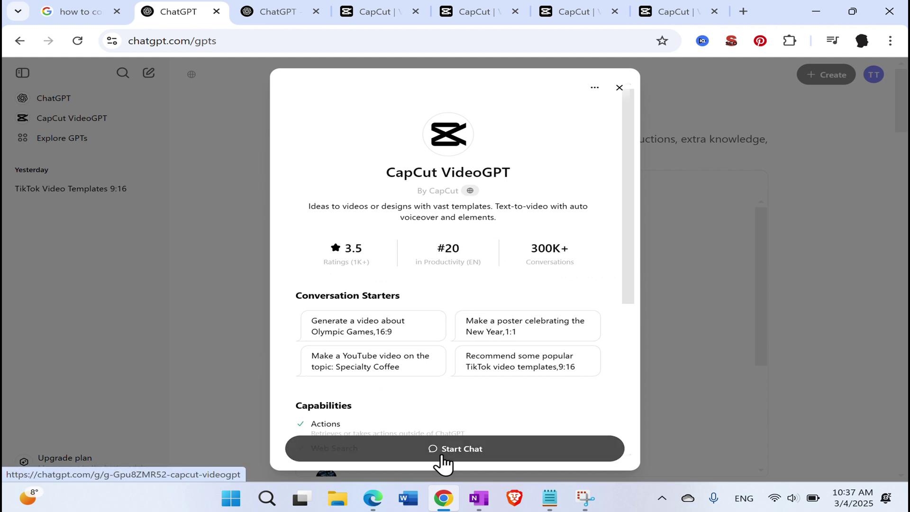
left_click(435, 452)
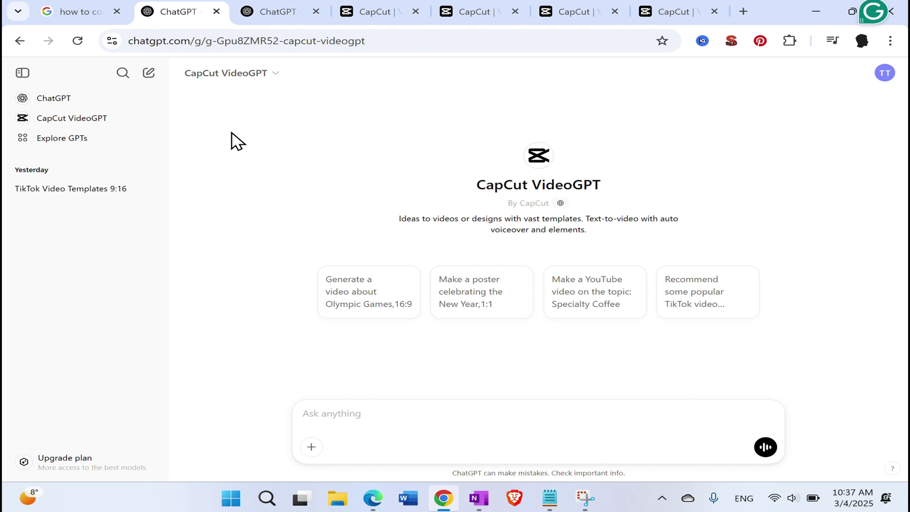
left_click(265, 14)
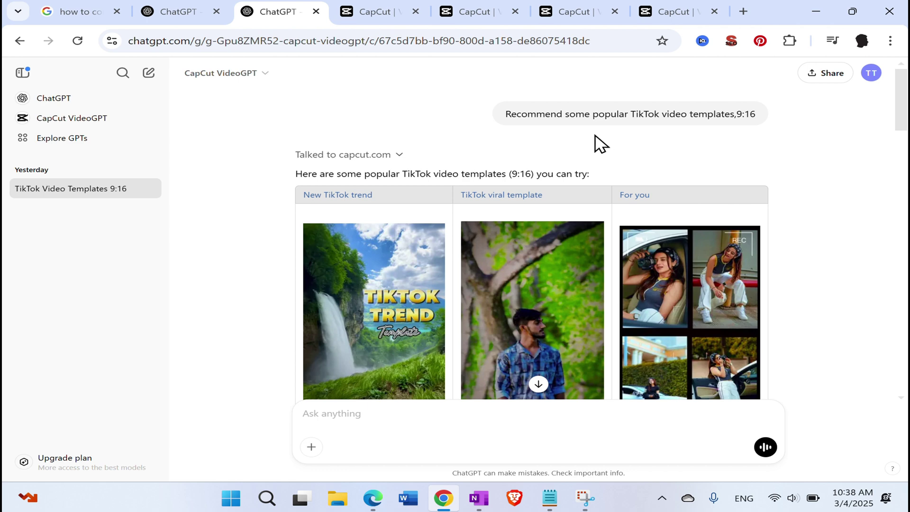
Open the For you template in CapCut, replay it from the start and pause at 00:10:11.
left_click(639, 201)
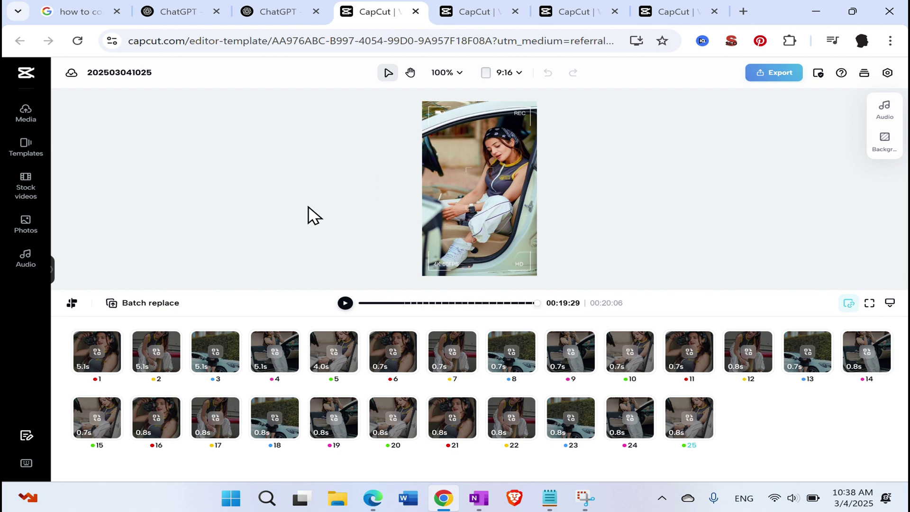
left_click(345, 306)
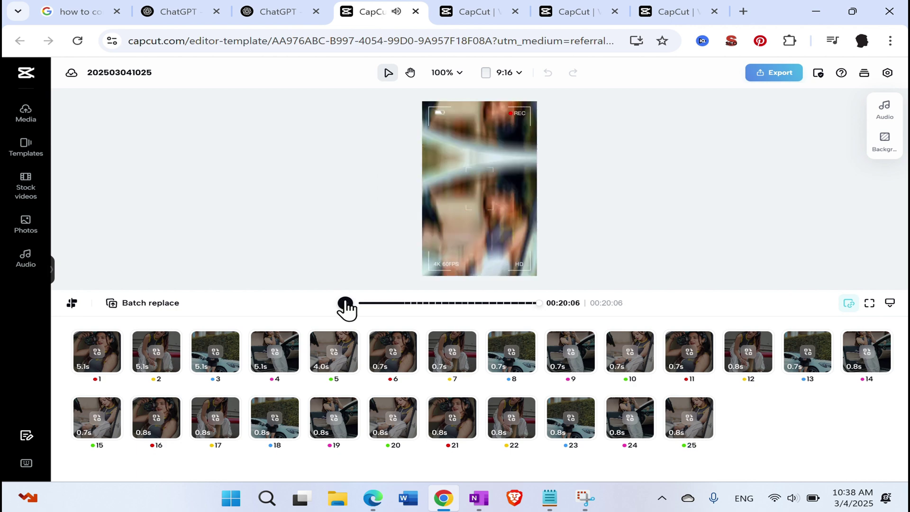
left_click(345, 306)
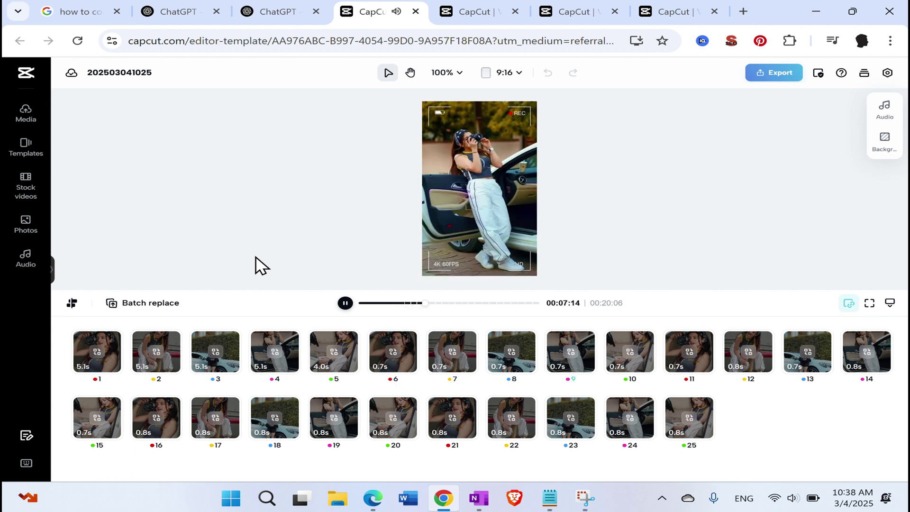
left_click(346, 306)
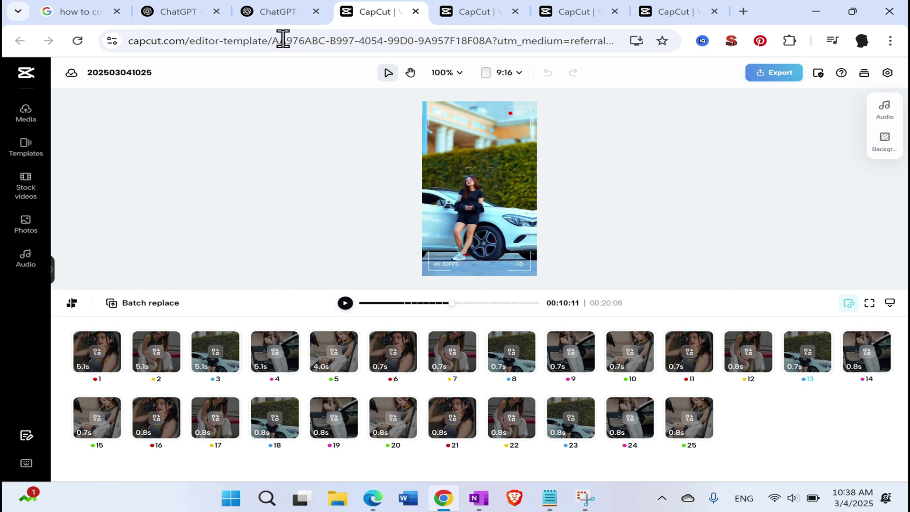
mouse_move(274, 8)
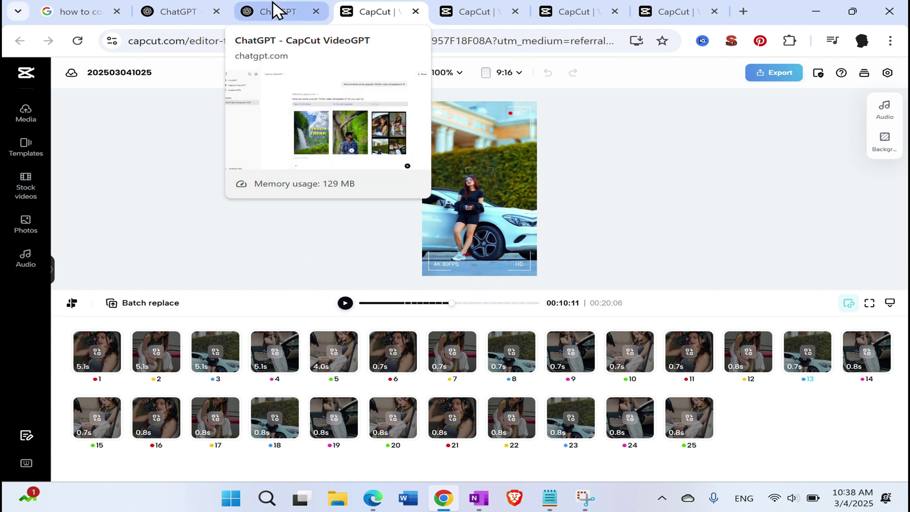
Return to the CapCut VideoGPT chat to see TikTok Trend, New TikTok trend and Stop Motion templates.
left_click(274, 9)
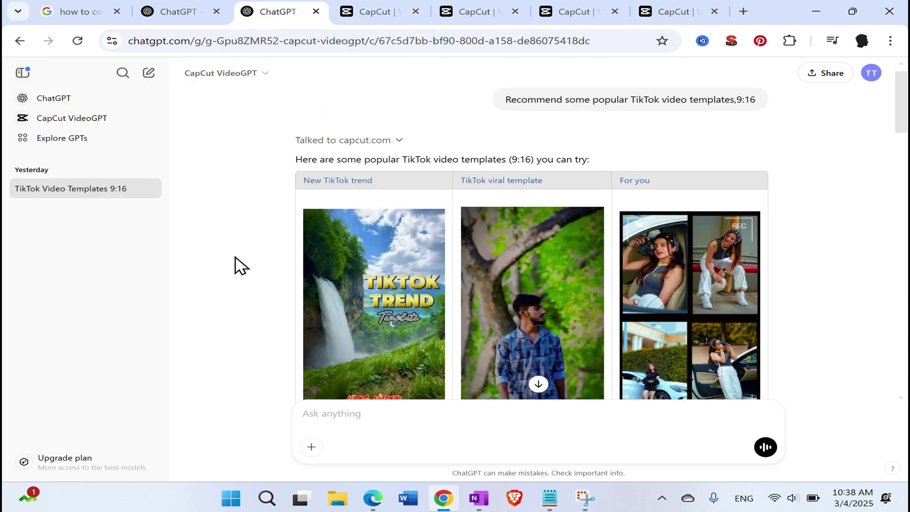
scroll(238, 264, "down", 4)
scroll(238, 266, "down", 2)
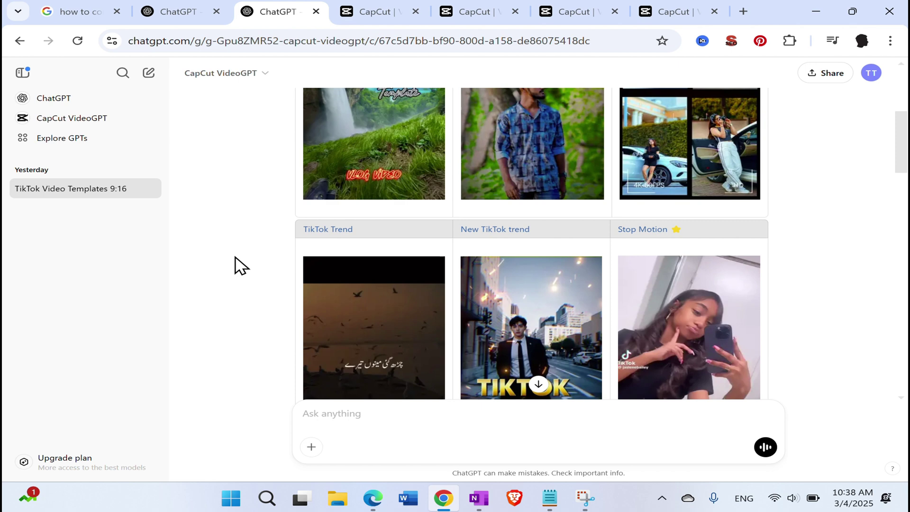
Open the New TikTok trend template in CapCut and preview it to 00:05:24.
left_click(508, 229)
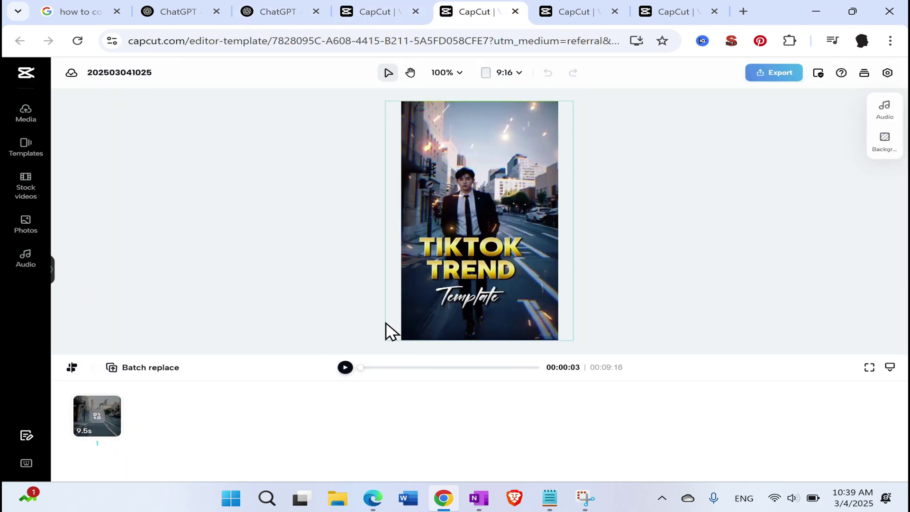
left_click(346, 368)
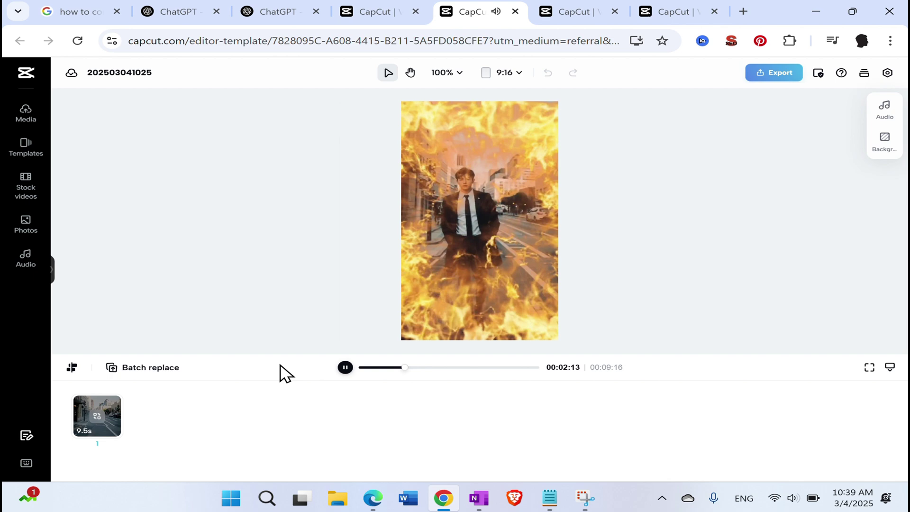
left_click(346, 367)
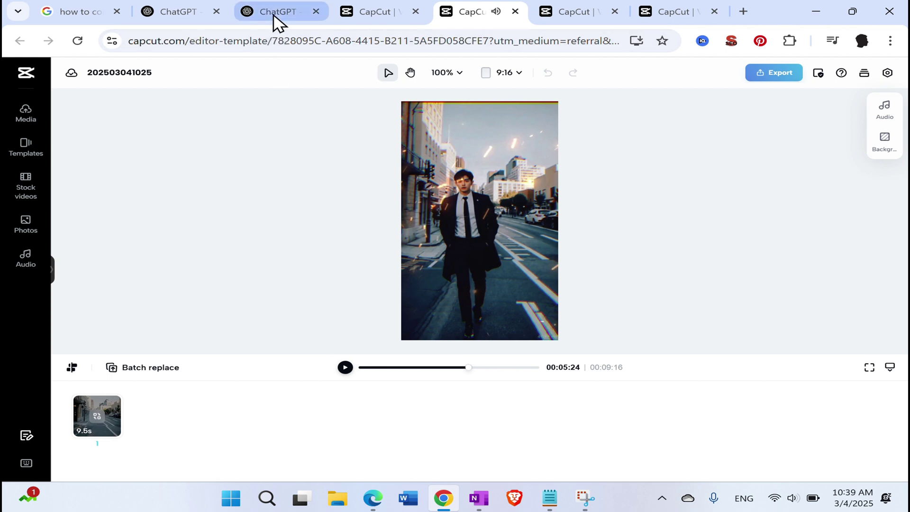
mouse_move(279, 22)
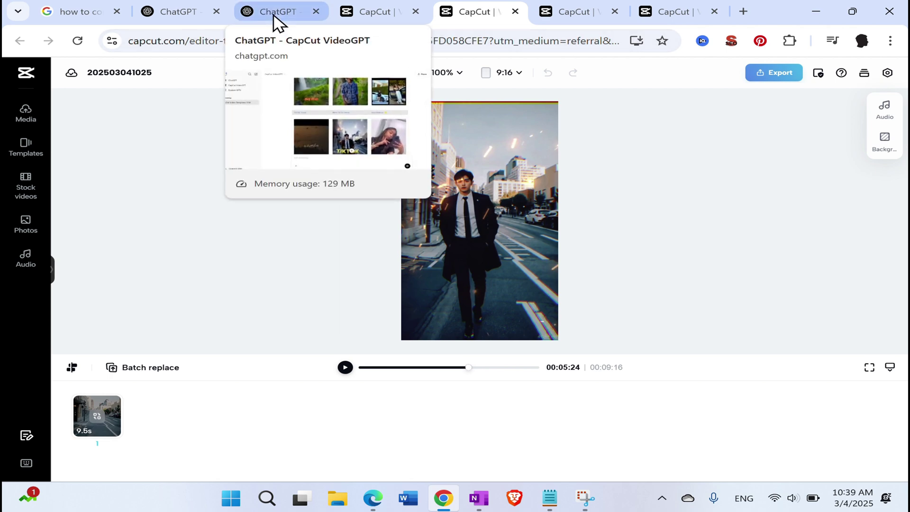
Back in the CapCut VideoGPT chat, open the AI-generated sunset poem video result in CapCut.
left_click(274, 14)
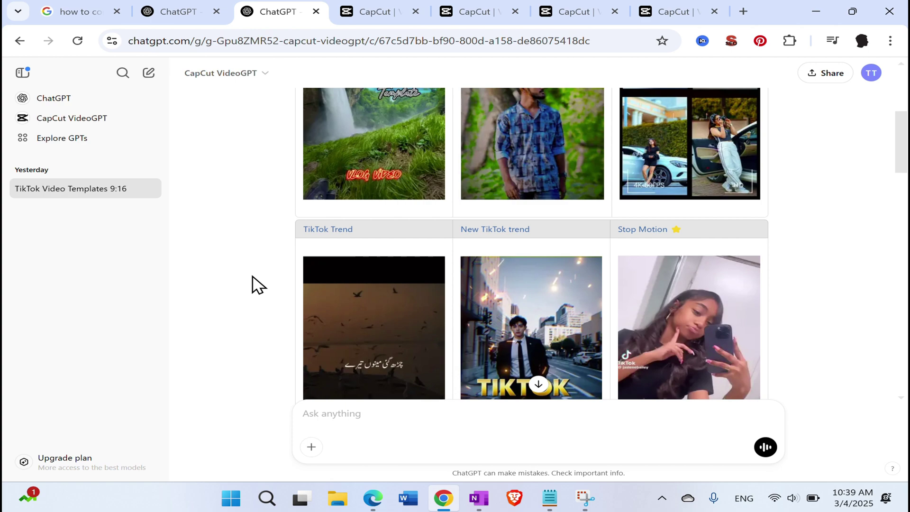
scroll(251, 303, "down", 10)
scroll(249, 316, "down", 8)
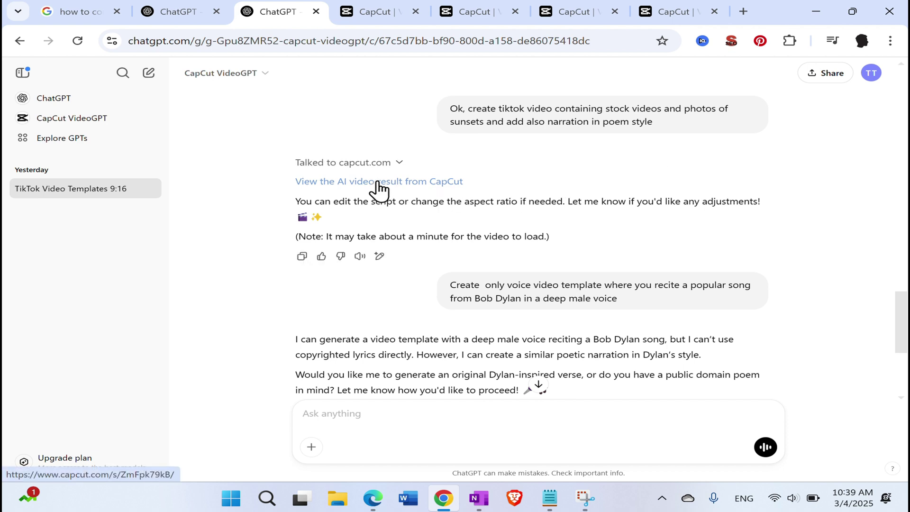
left_click(411, 183)
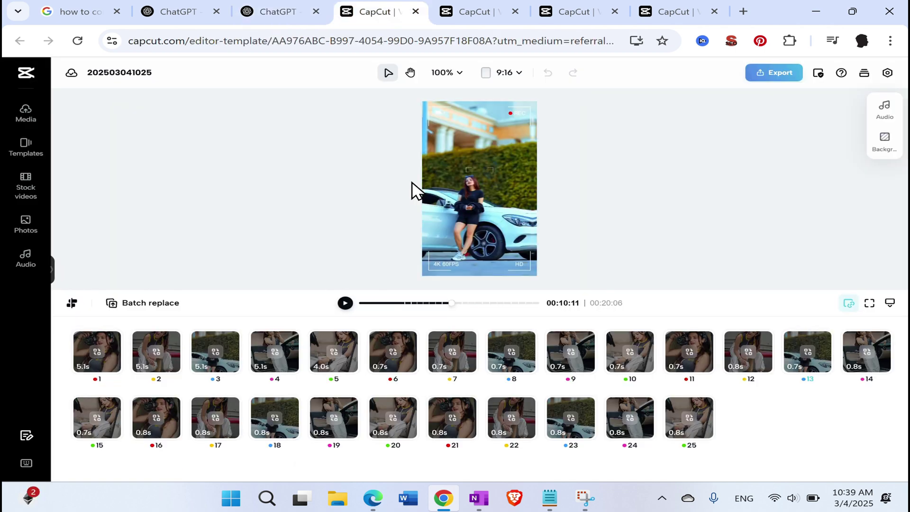
Play the sunset poem video from its start to 00:20:12 with the system volume raised.
key("ctrl+Tab")
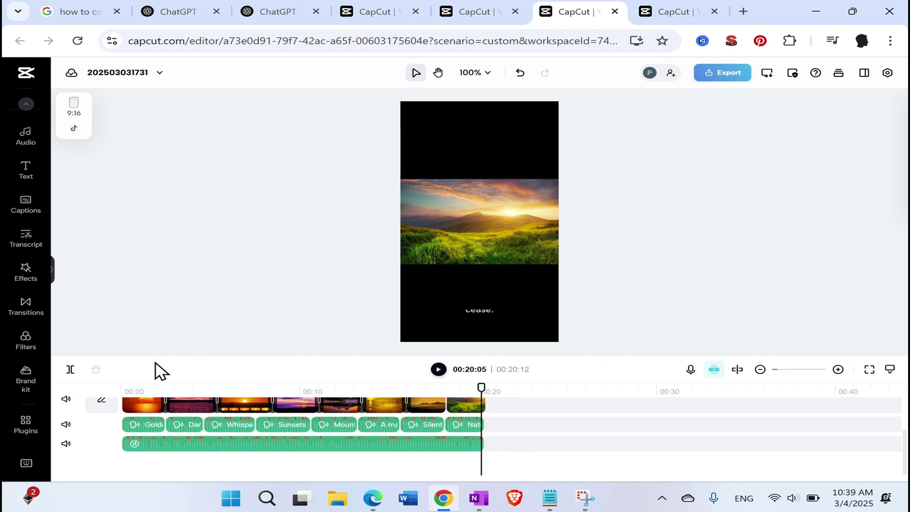
left_click(121, 389)
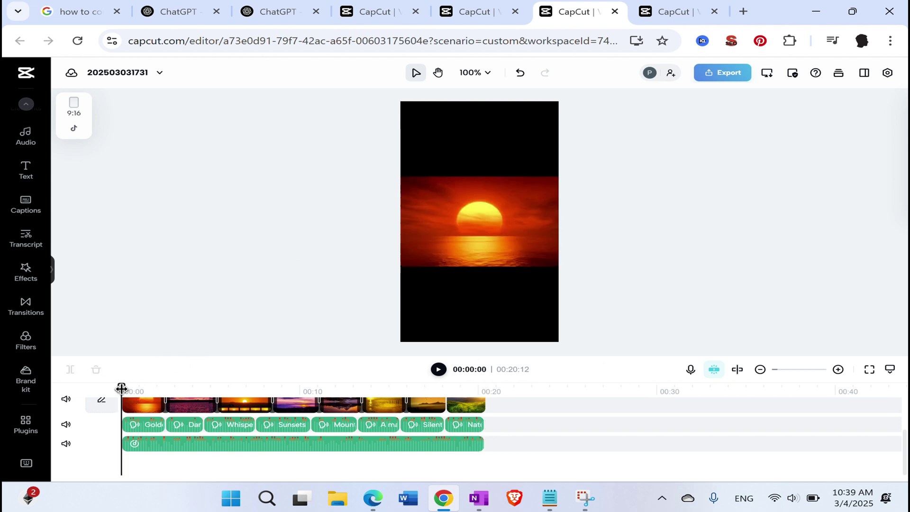
left_click(439, 369)
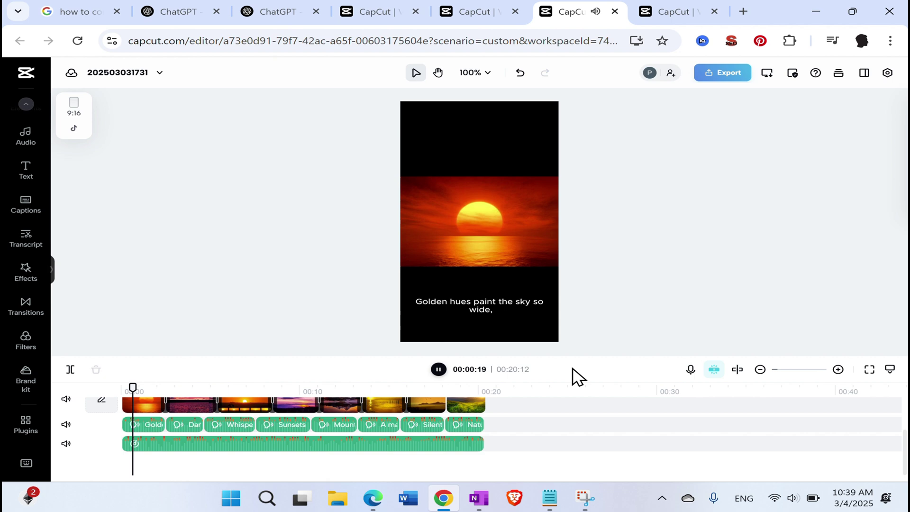
key("XF86AudioRaiseVolume")
key("XF86AudioRaiseVolume")
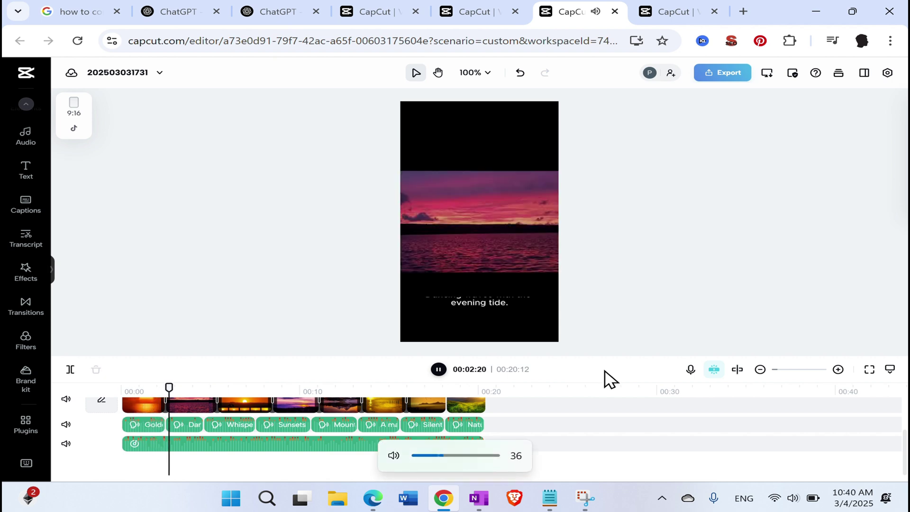
key("XF86AudioRaiseVolume")
key("XF86AudioRaiseVolume")
key("XF86AudioRaiseVolume")
key("XF86AudioRaiseVolume")
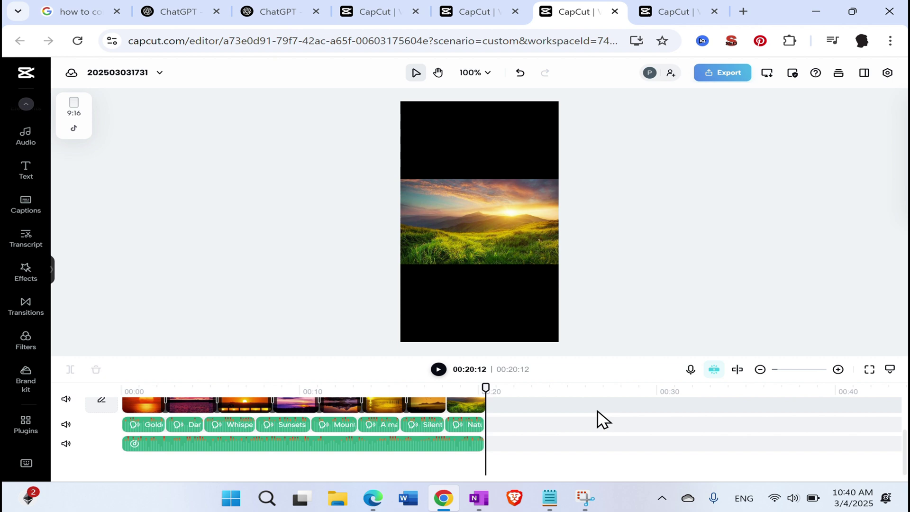
Scroll the ChatGPT conversation to the deep-male-voice poetic narration reply with its CapCut link.
left_click(264, 18)
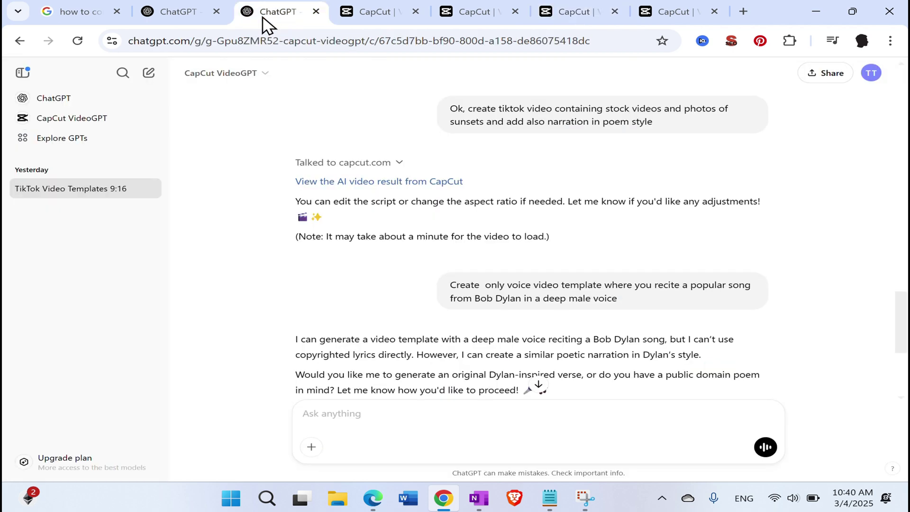
scroll(306, 317, "down", 1)
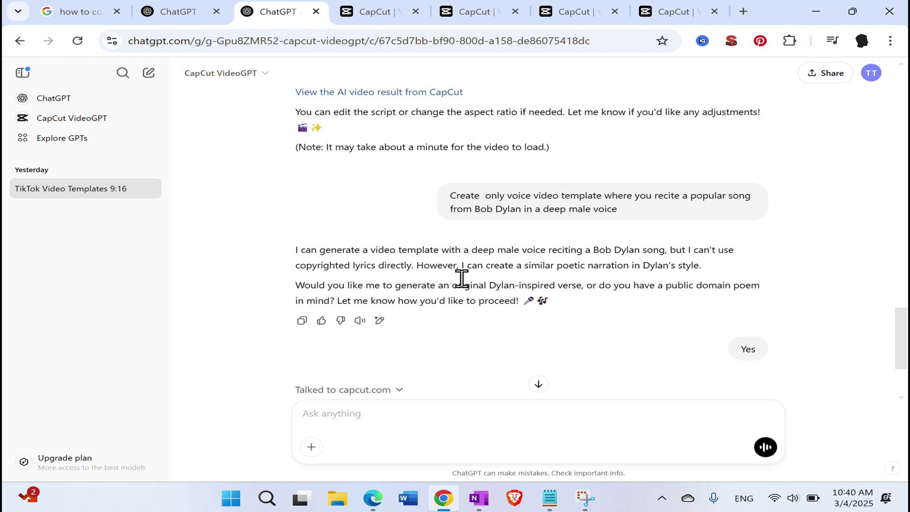
scroll(460, 279, "down", 2)
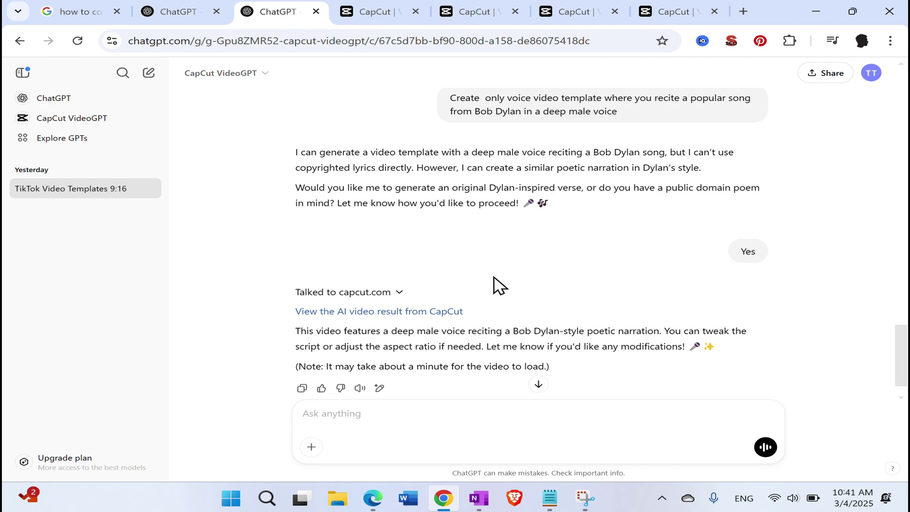
left_click(593, 19)
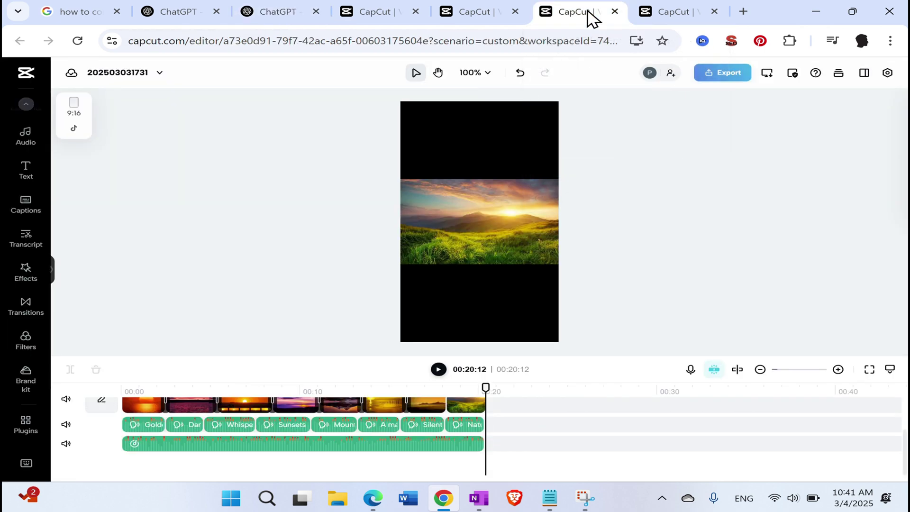
left_click(648, 14)
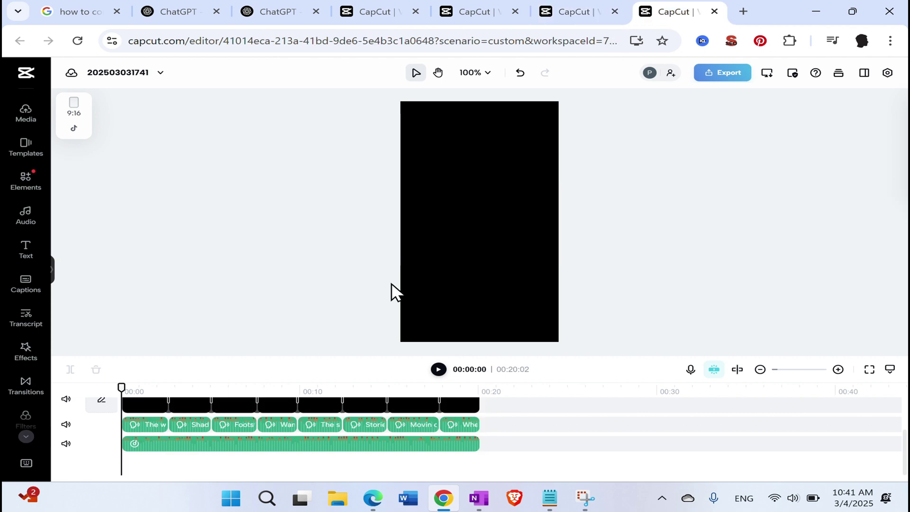
left_click(438, 370)
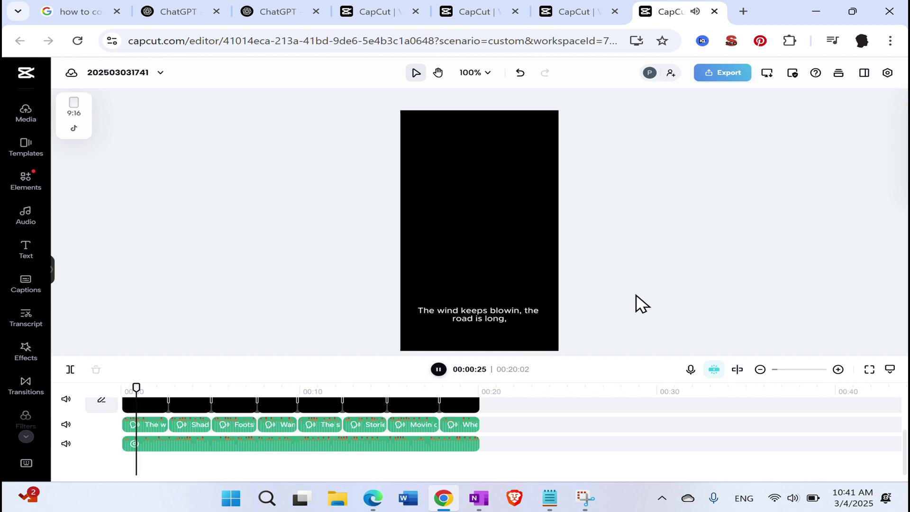
key("XF86AudioRaiseVolume")
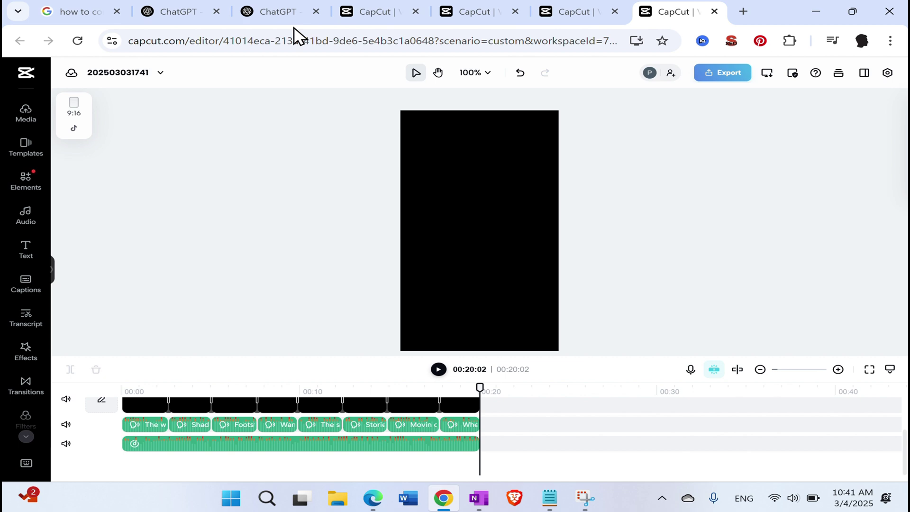
Paste the saved Notepad prompt for a Donald Trump and Elon Musk rhyming poem video into ChatGPT's message box.
left_click(273, 9)
scroll(453, 287, "down", 2)
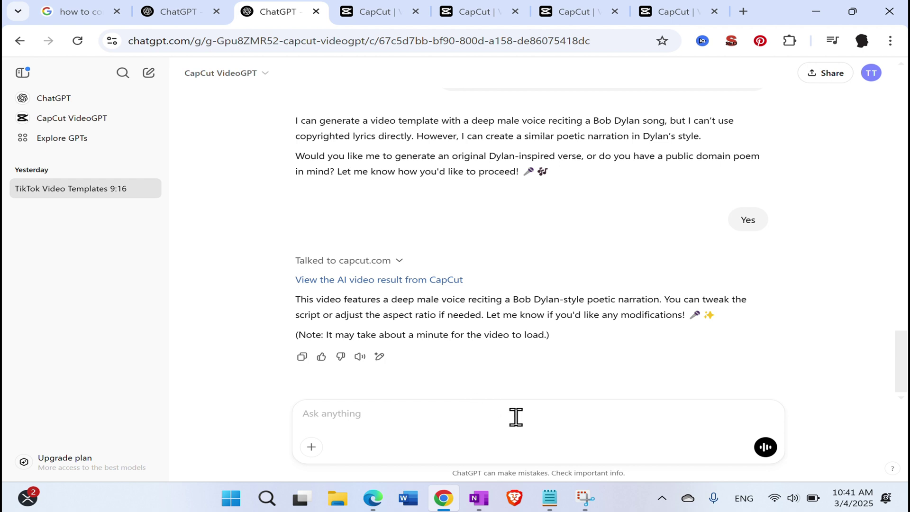
mouse_move(558, 489)
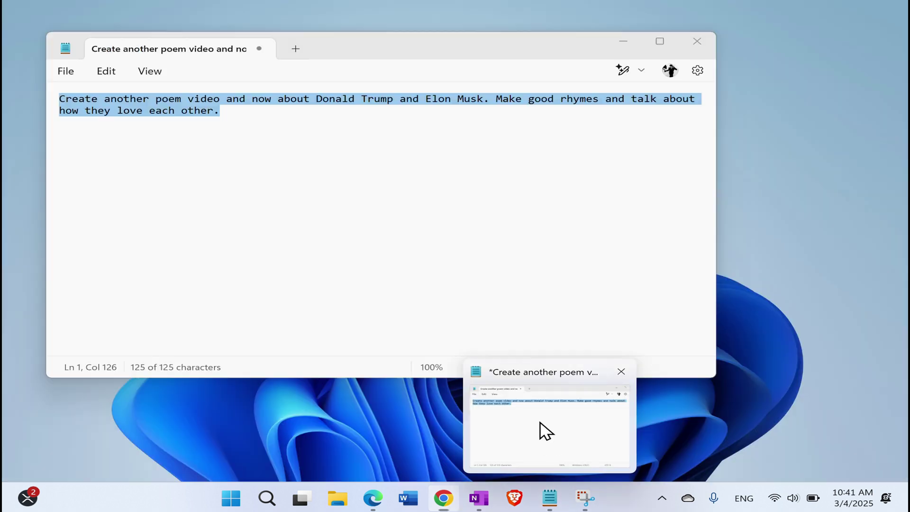
left_click(538, 429)
left_click(480, 266)
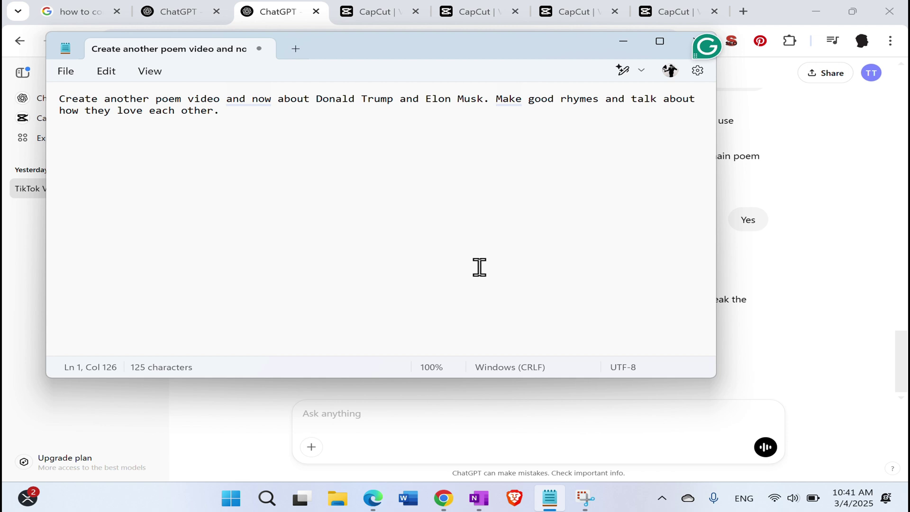
key("ctrl+a")
key("ctrl+c")
key("alt+Tab")
left_click(384, 414)
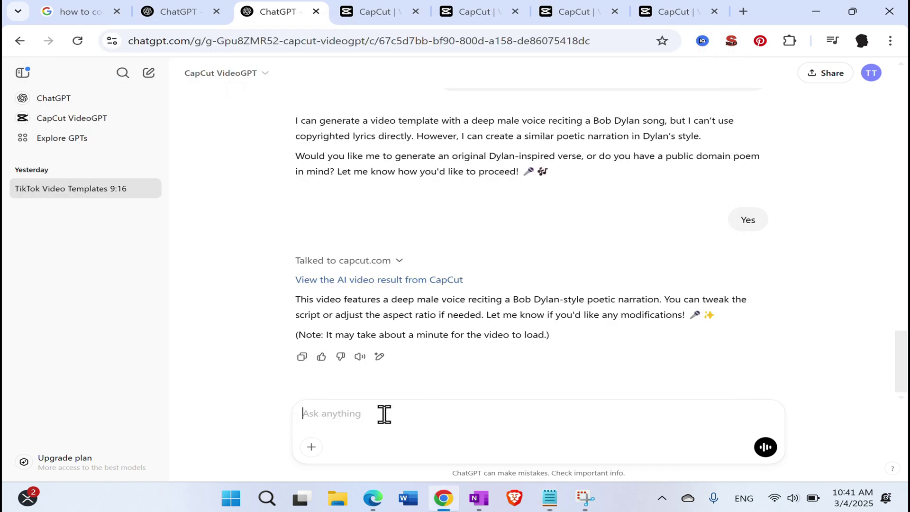
key("ctrl+v")
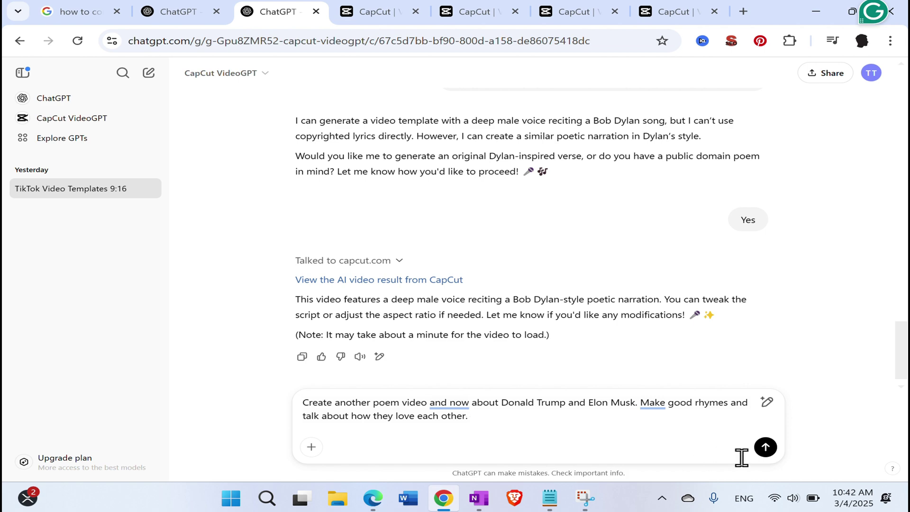
Send the Trump–Musk poem video request and allow CapCut VideoGPT to connect to capcut.com.
left_click(764, 449)
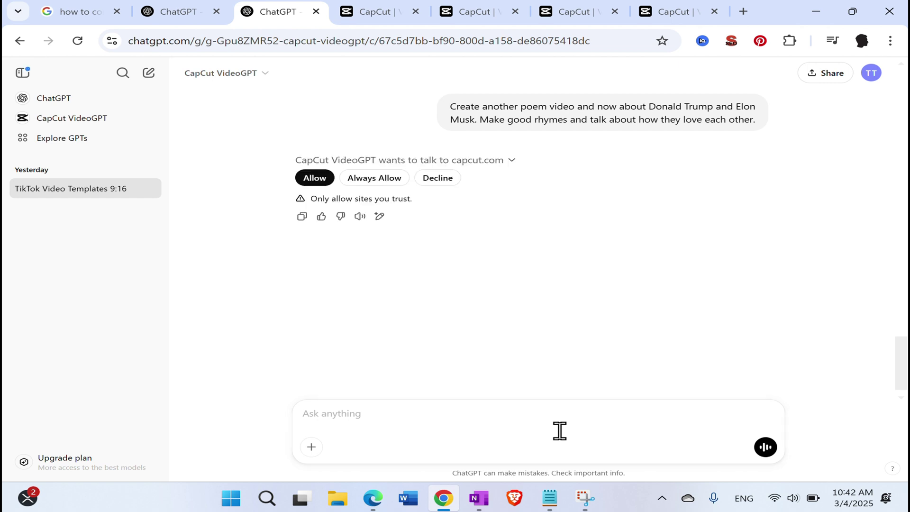
left_click(315, 179)
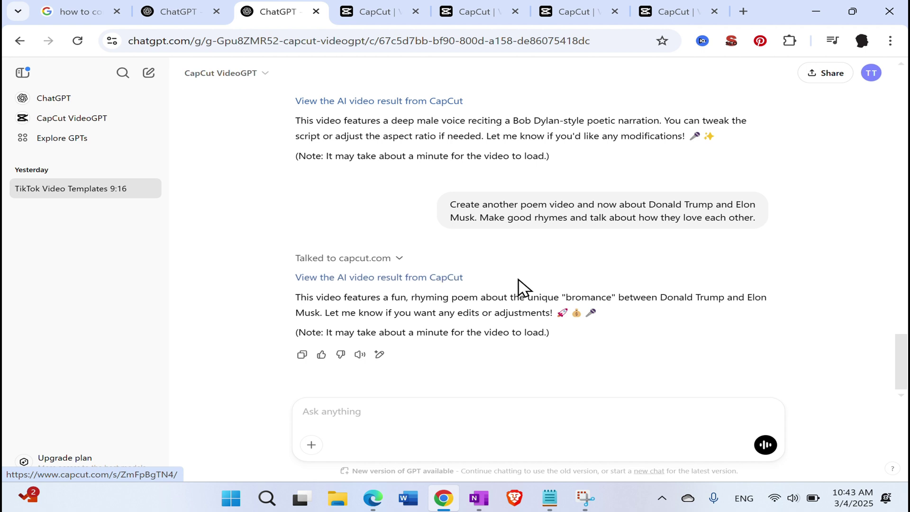
left_click(423, 280)
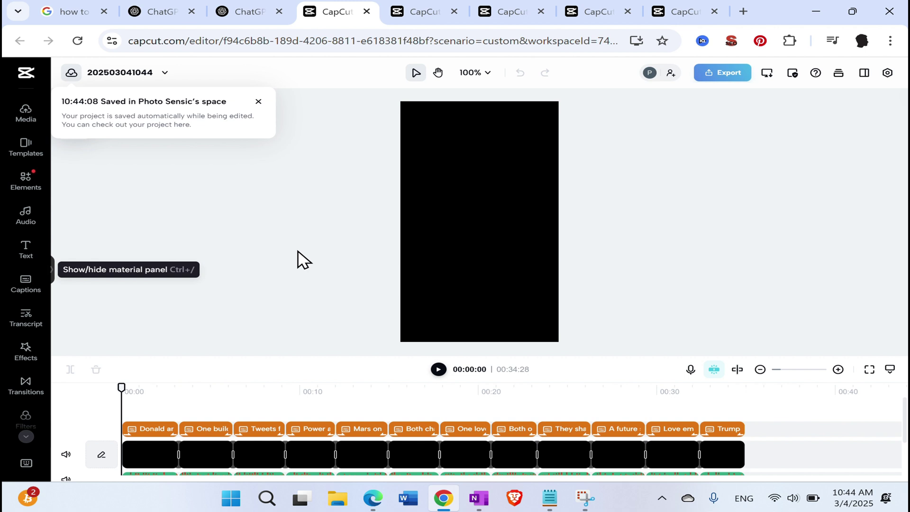
left_click(259, 102)
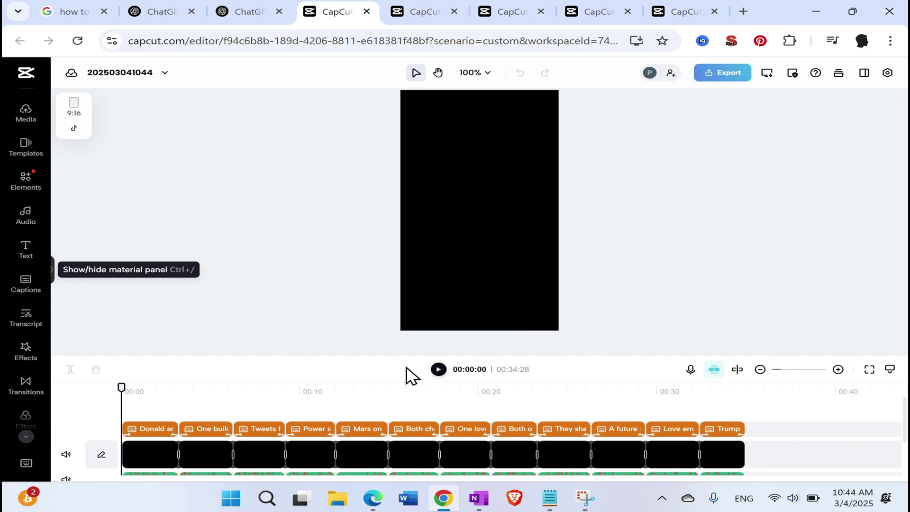
Play the Trump–Musk poem video in the CapCut editor with the system volume raised.
left_click(438, 372)
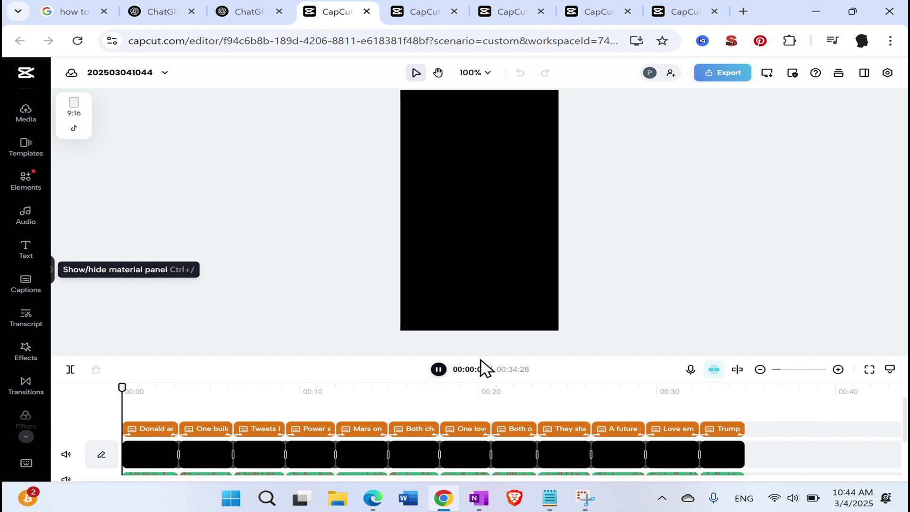
key("XF86AudioRaiseVolume")
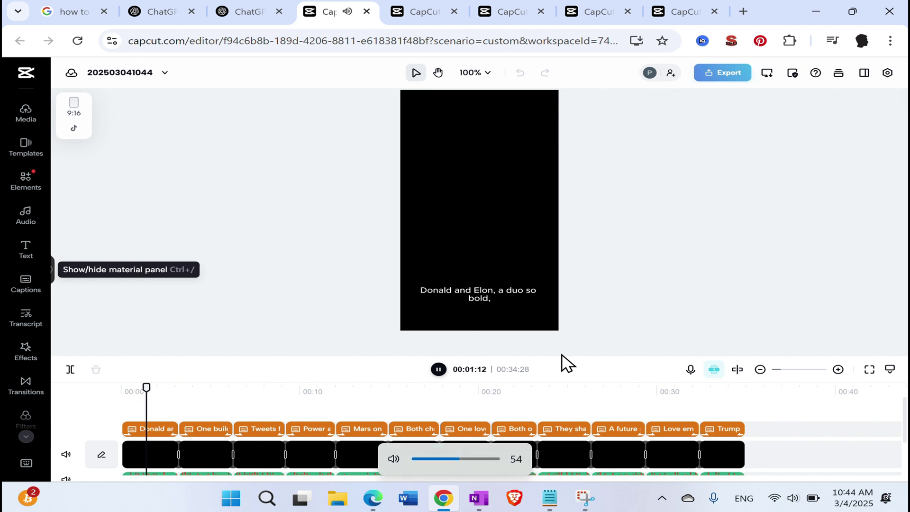